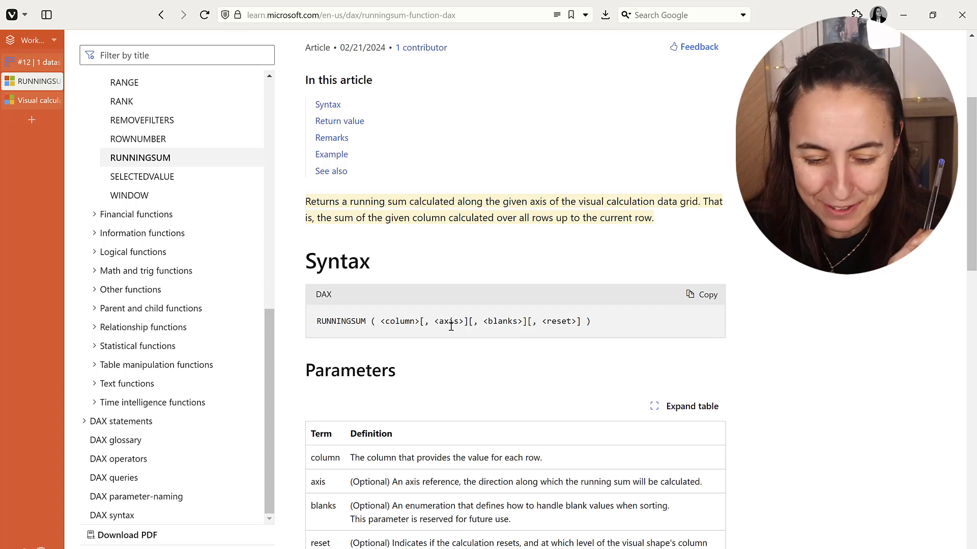
# Read the reset parameter description on Microsoft Learn, then switch to the Power BI report.
pyautogui.scroll(-2, 507, 322)
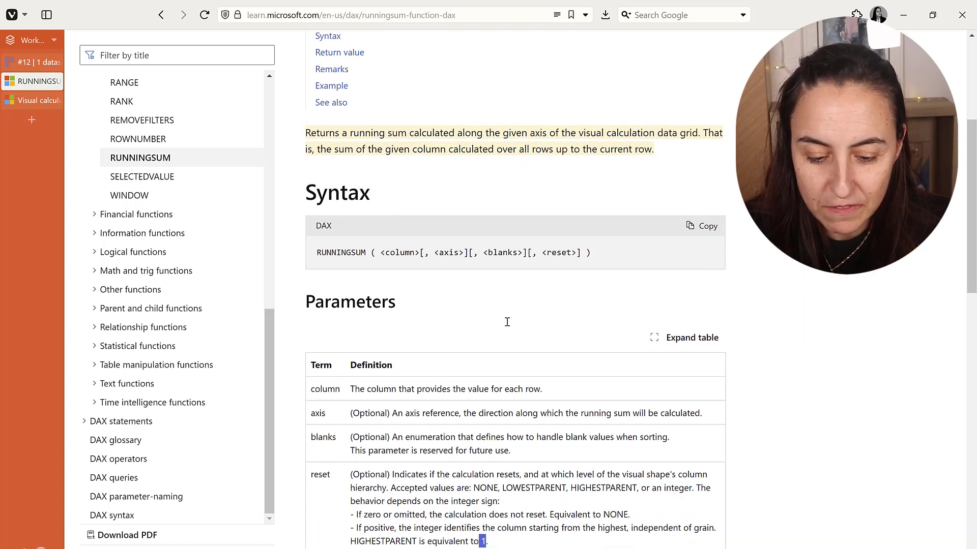
pyautogui.click(571, 250)
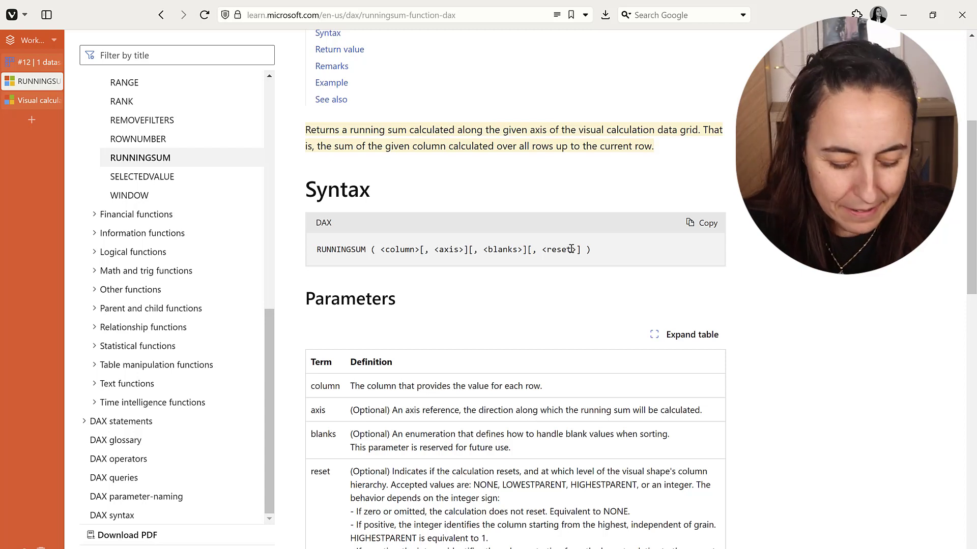
pyautogui.hotkey('alt', 'Tab')
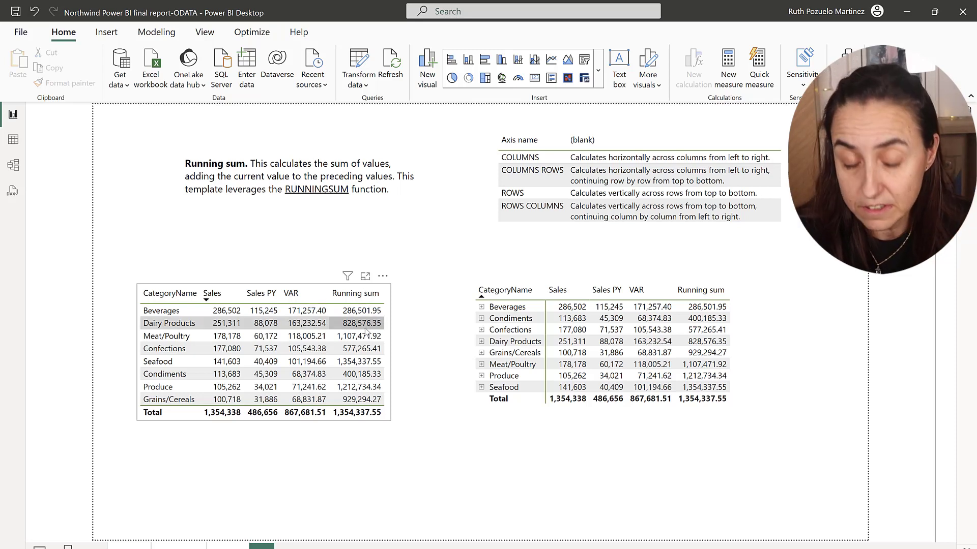
# Select the left table and bring up its Running sum visual calculation for editing.
pyautogui.click(383, 276)
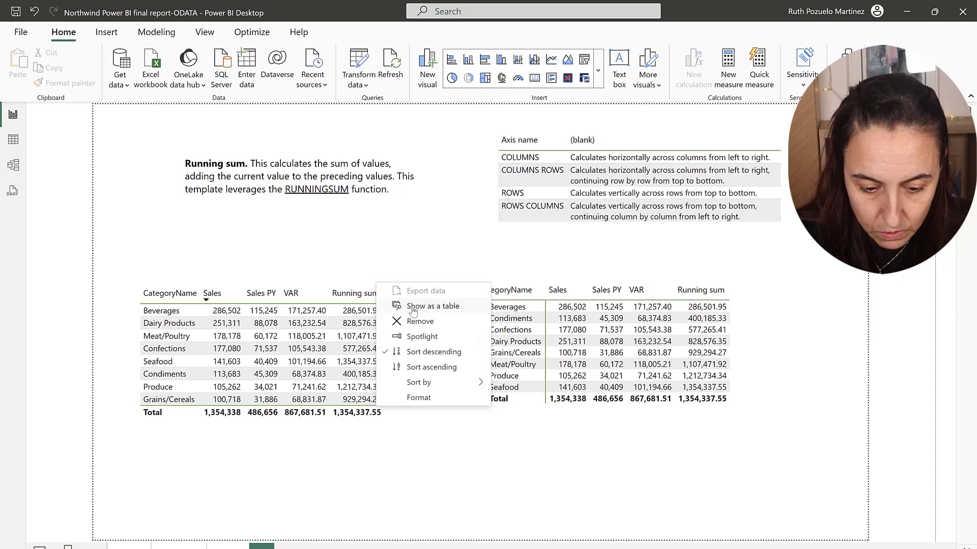
pyautogui.click(306, 298)
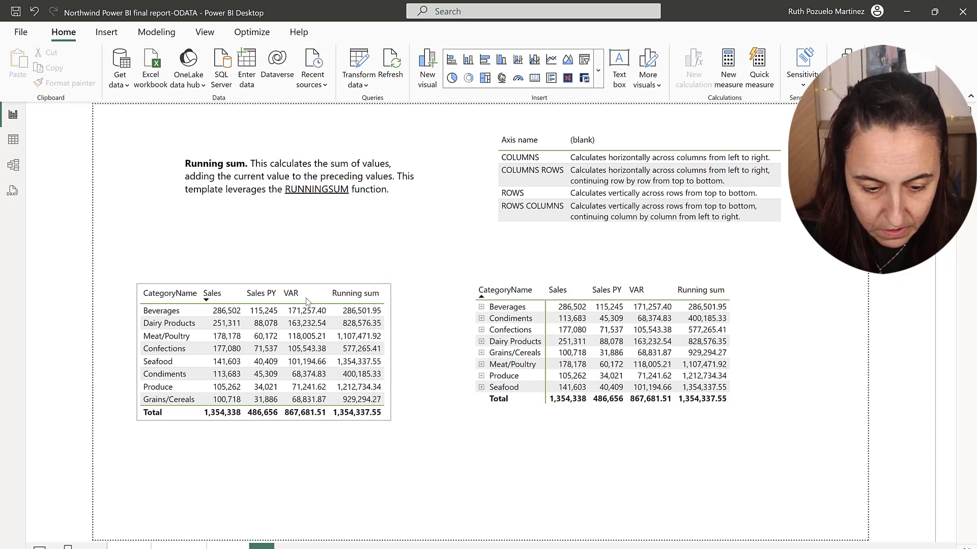
pyautogui.click(386, 296)
pyautogui.click(404, 293)
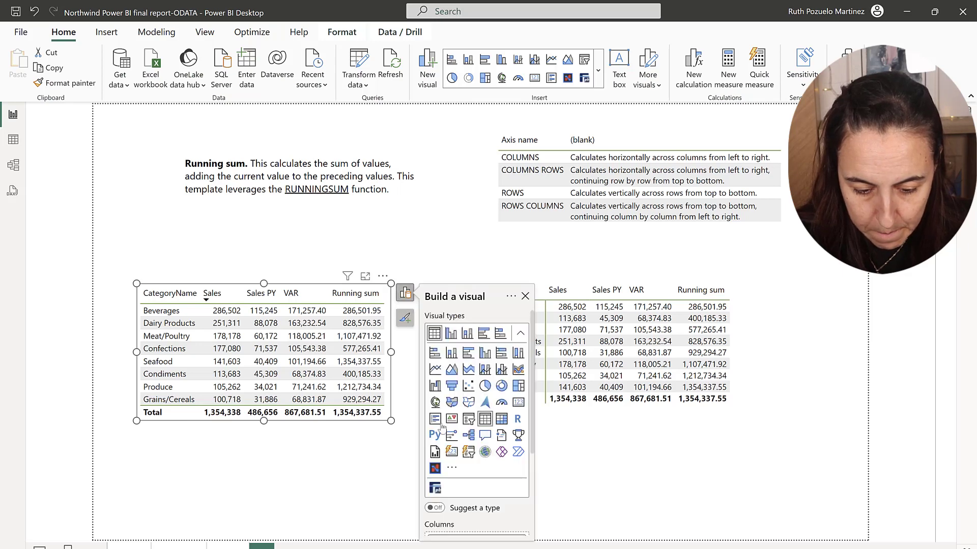
pyautogui.scroll(-3, 504, 483)
pyautogui.click(516, 502)
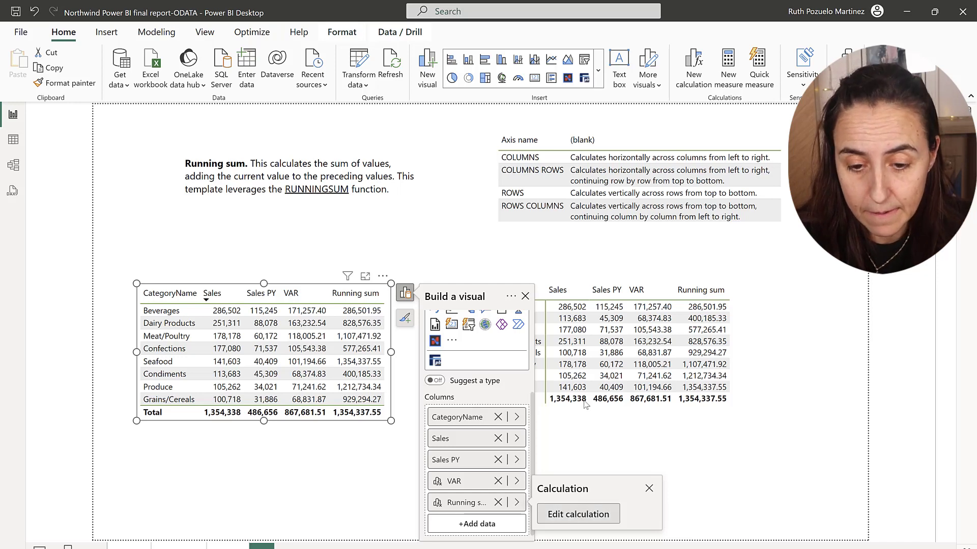
pyautogui.click(694, 68)
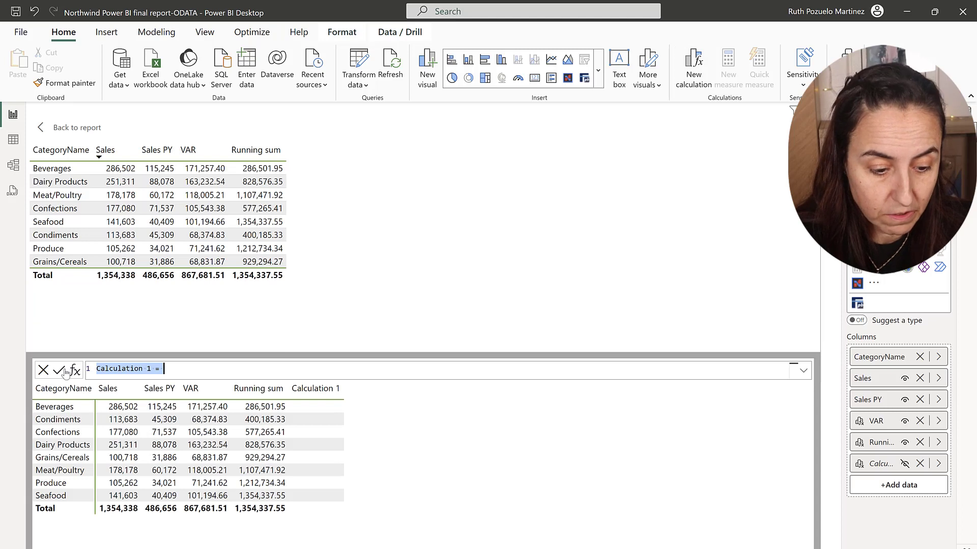
pyautogui.click(44, 370)
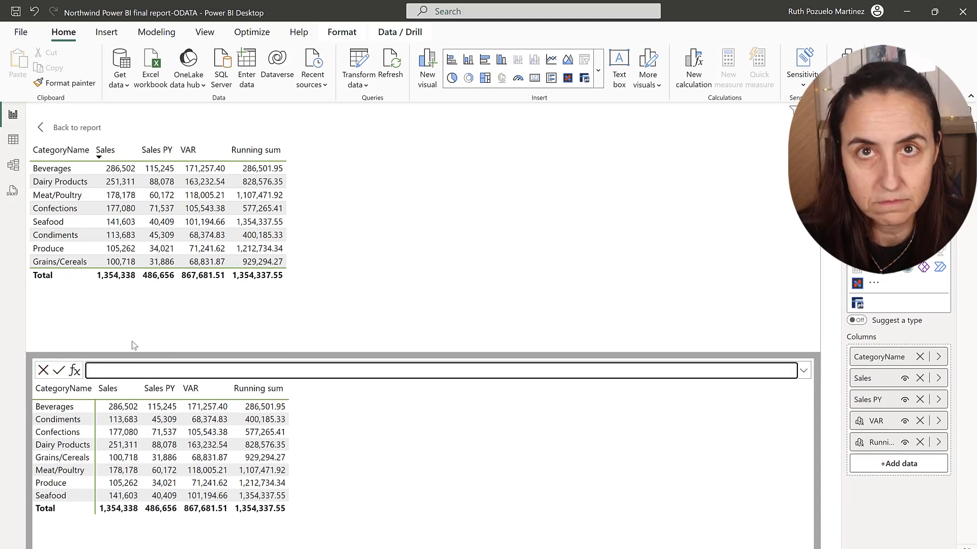
# Change the Running sum formula to RUNNINGSUM([Sales]) without the ROWS axis and return to the report.
pyautogui.click(938, 442)
pyautogui.click(790, 454)
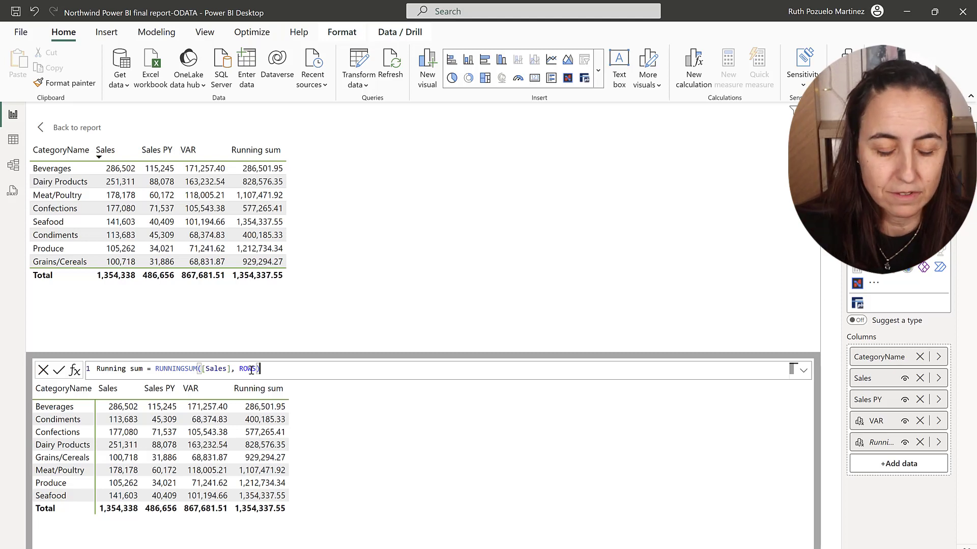
pyautogui.press('BackSpace')
pyautogui.press('BackSpace')
pyautogui.press('BackSpace')
pyautogui.press('BackSpace')
pyautogui.press('BackSpace')
pyautogui.press('BackSpace')
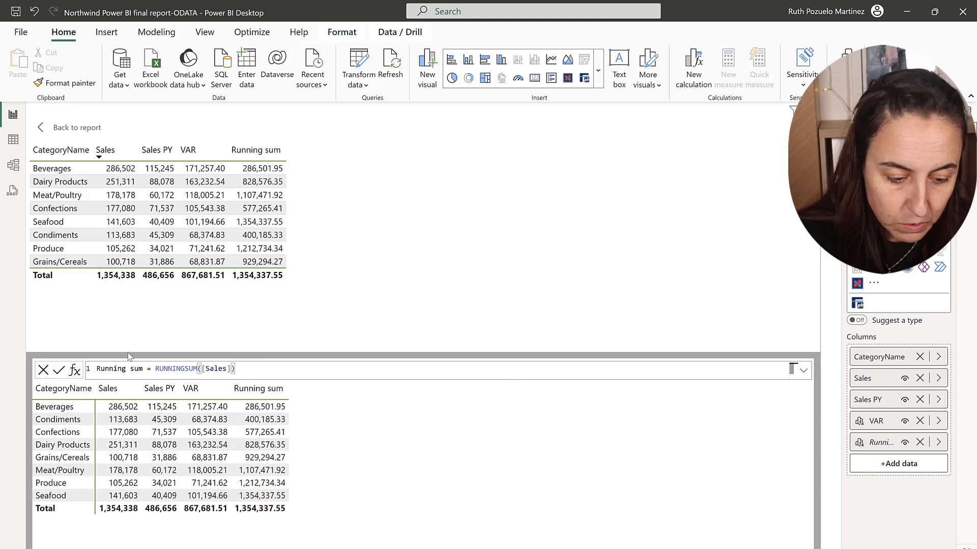
pyautogui.click(57, 373)
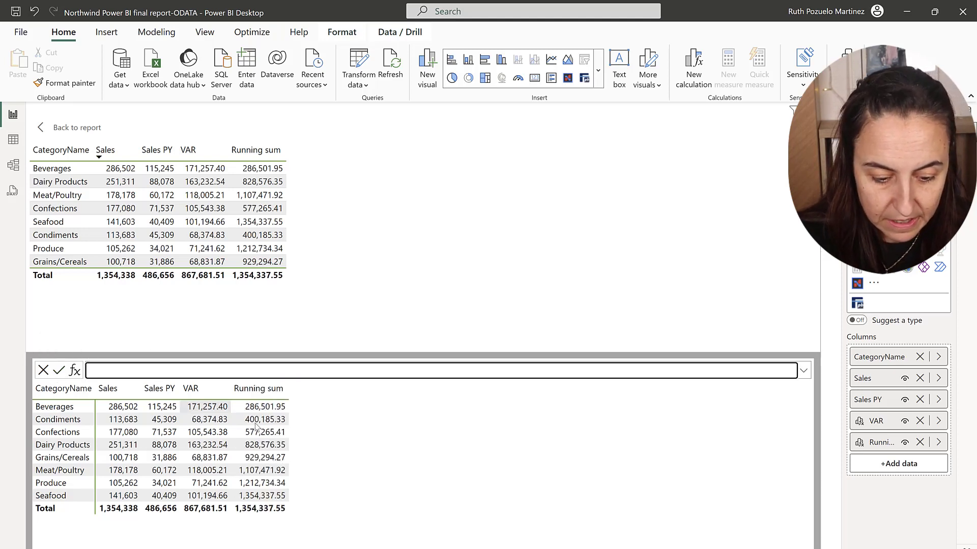
pyautogui.click(77, 127)
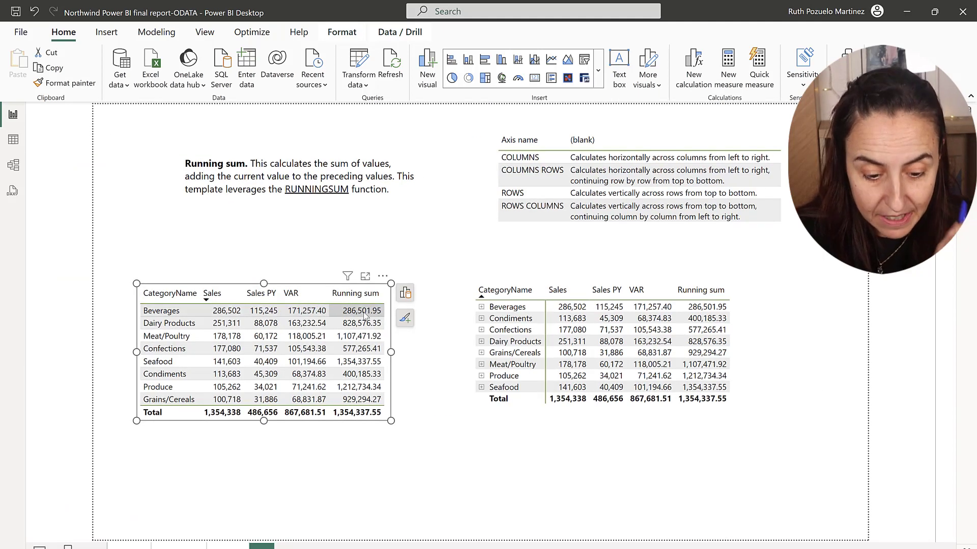
# Sort the left table by CategoryName so Running sum climbs from Beverages to Seafood, then deselect it.
pyautogui.click(162, 297)
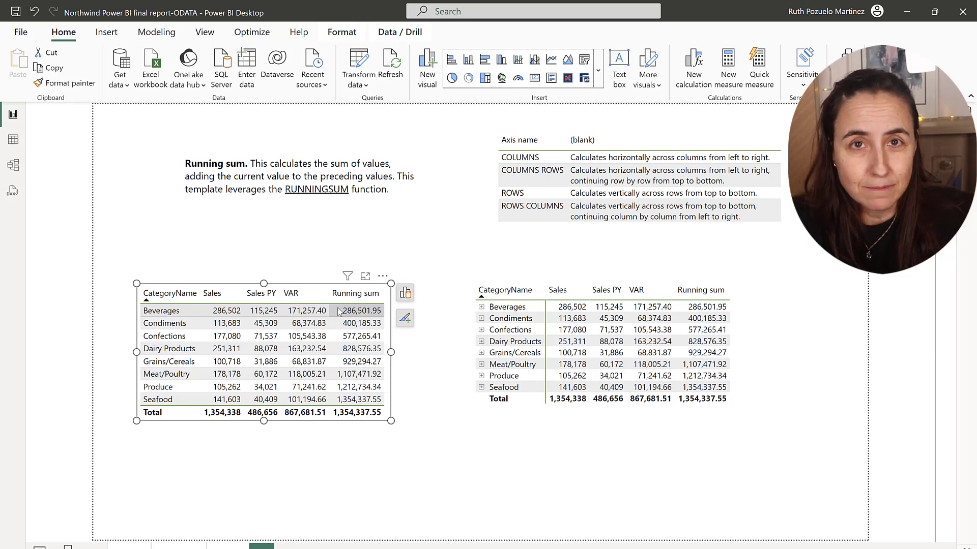
pyautogui.click(789, 364)
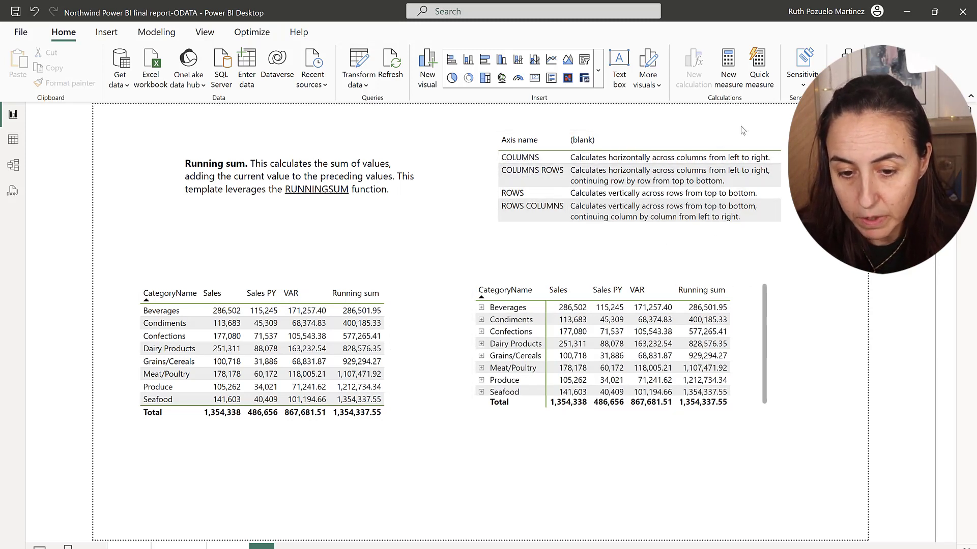
# Select the right matrix and open its visual calculations, discarding the empty new calculation.
pyautogui.click(765, 328)
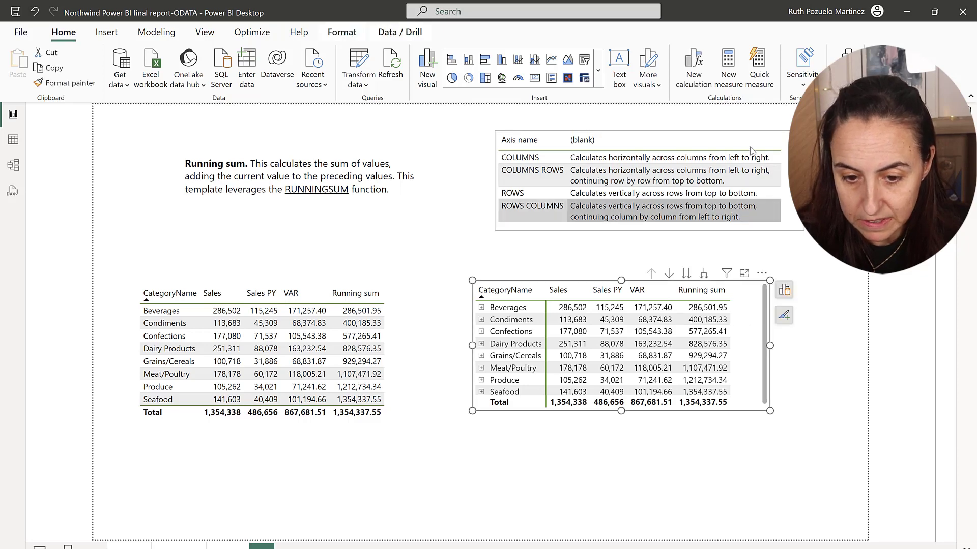
pyautogui.click(693, 66)
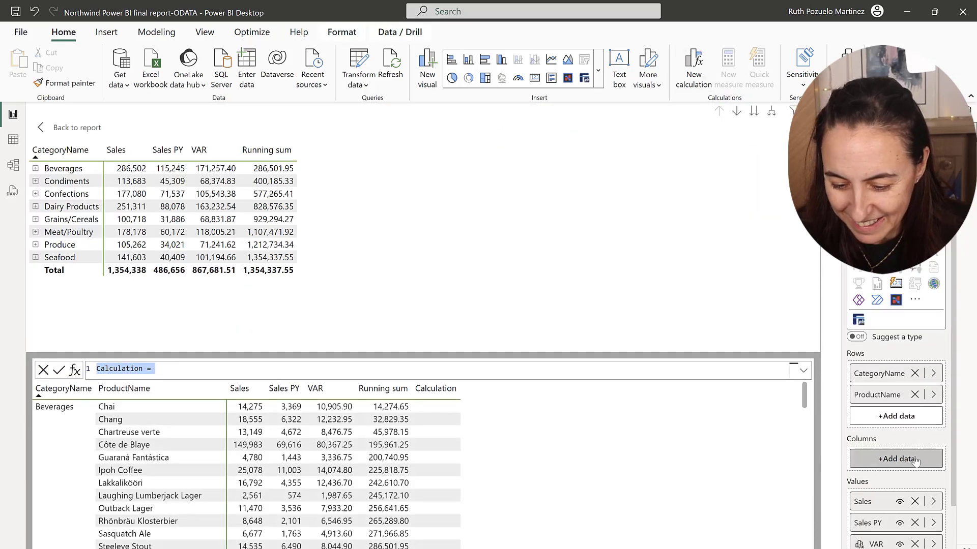
pyautogui.scroll(-2, 911, 458)
pyautogui.click(933, 527)
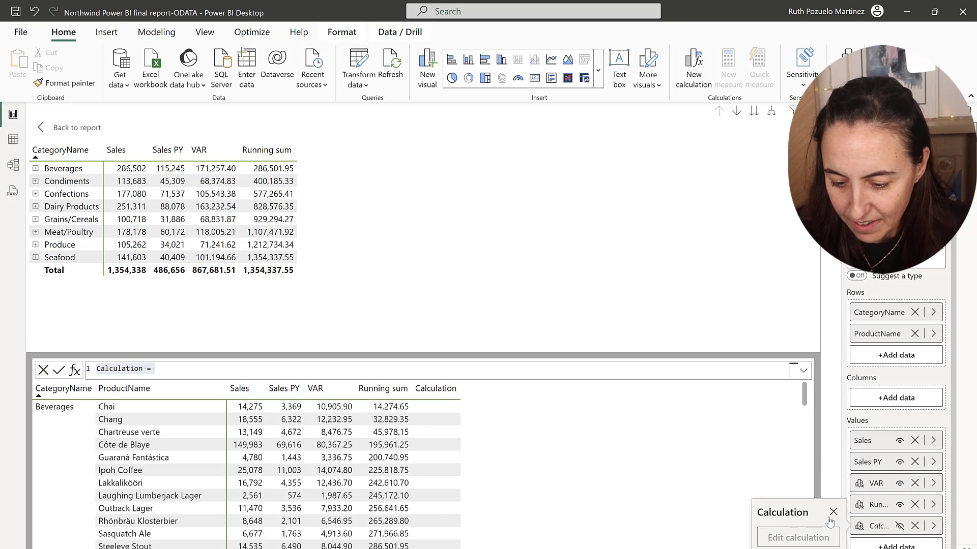
pyautogui.click(586, 480)
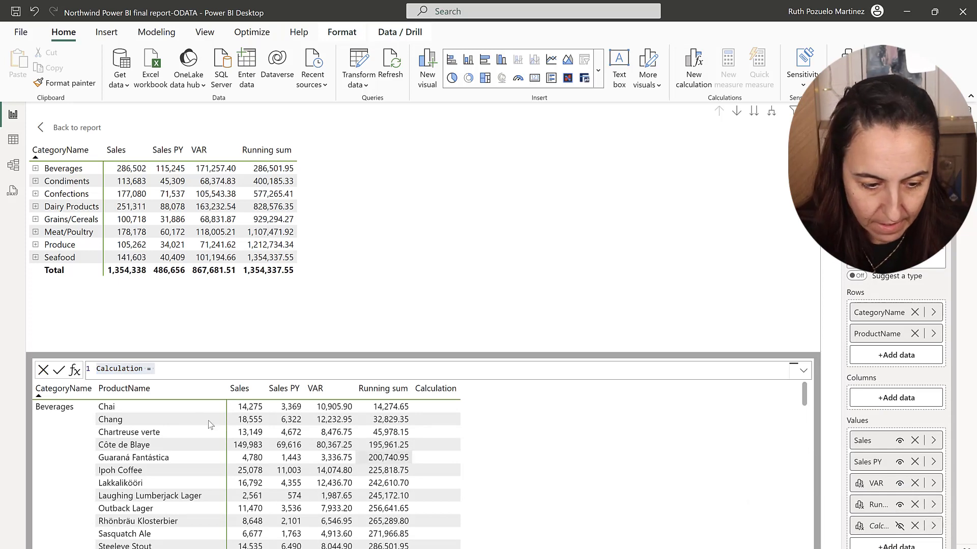
pyautogui.click(44, 371)
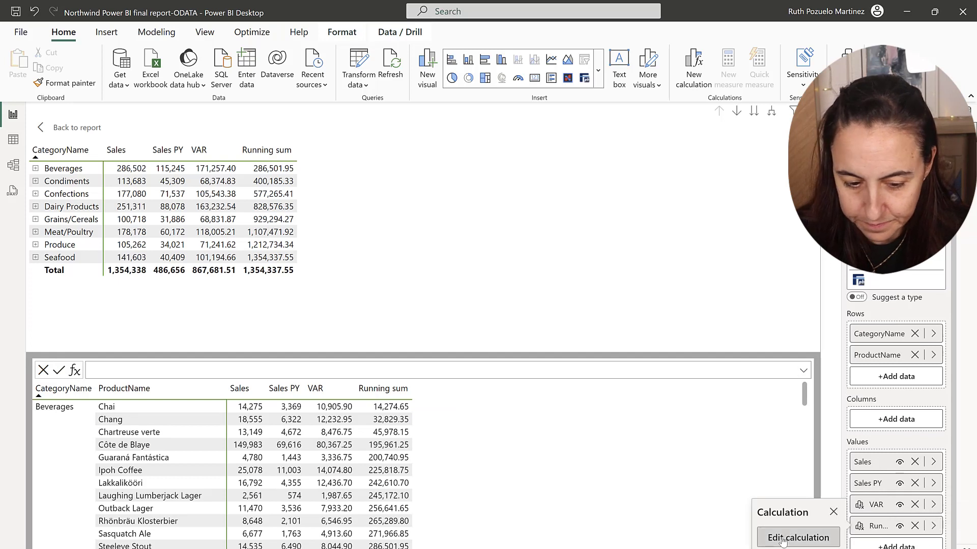
# Replace the ROWS argument in the matrix's Running sum formula, starting to type 'colu'.
pyautogui.click(784, 533)
pyautogui.doubleClick(248, 372)
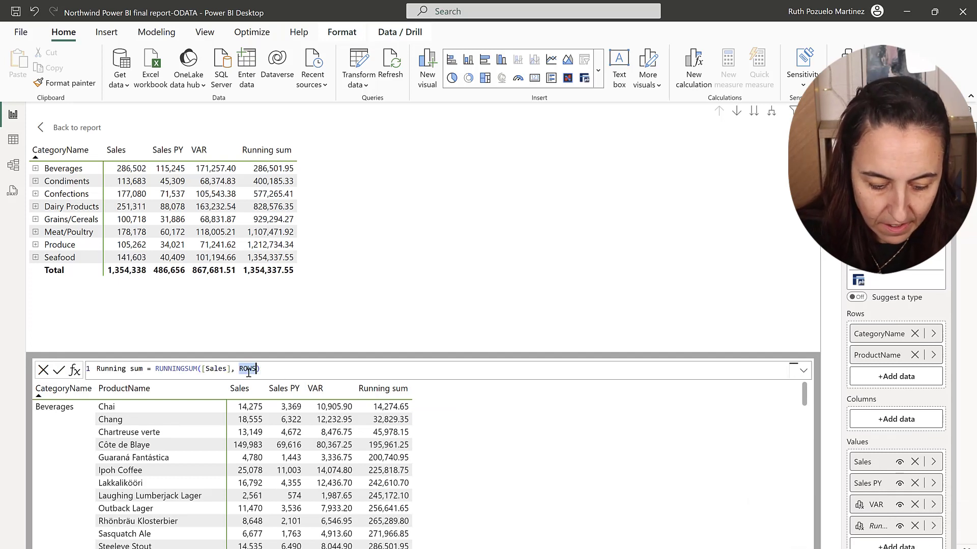
pyautogui.write('colu')
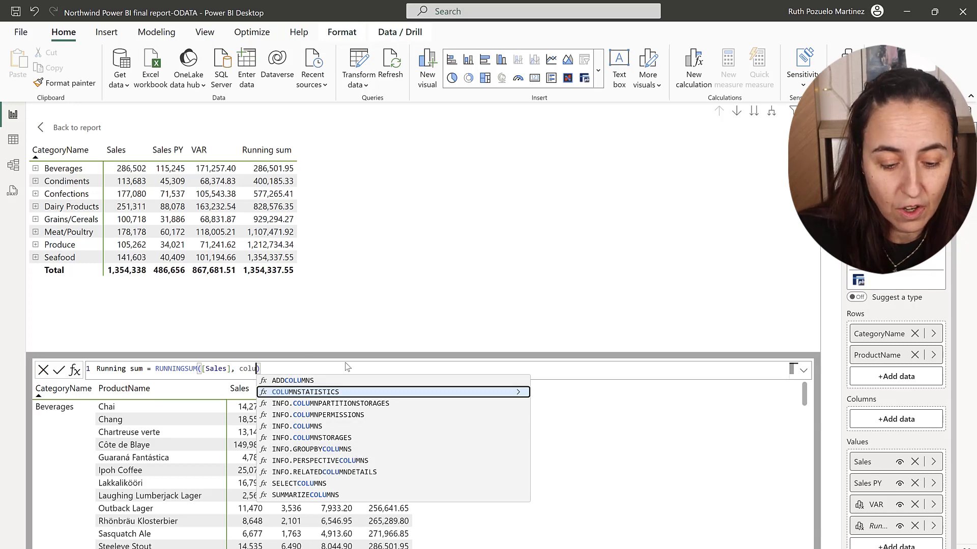
pyautogui.press('Escape')
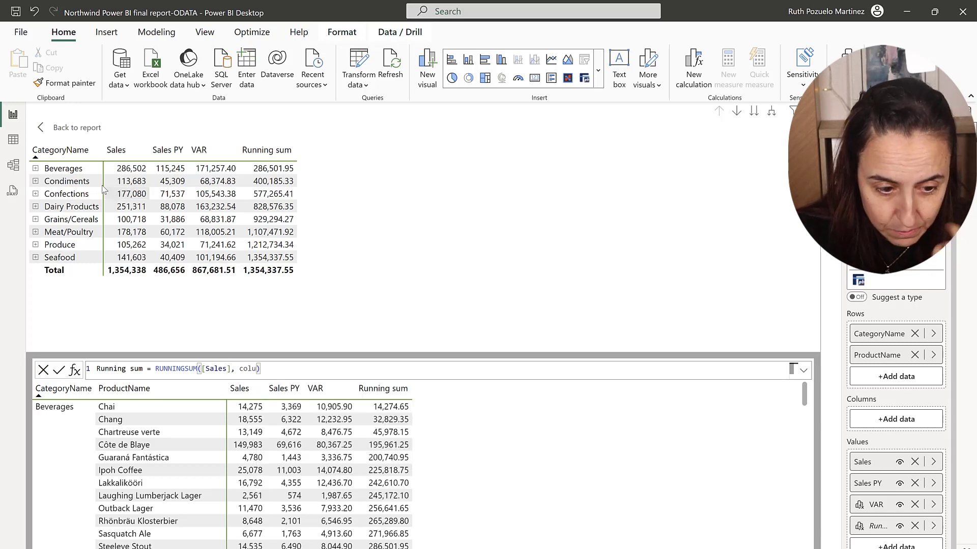
# Remove the broken Running sum from the right matrix's values, leaving Sales, Sales PY and VAR.
pyautogui.click(87, 130)
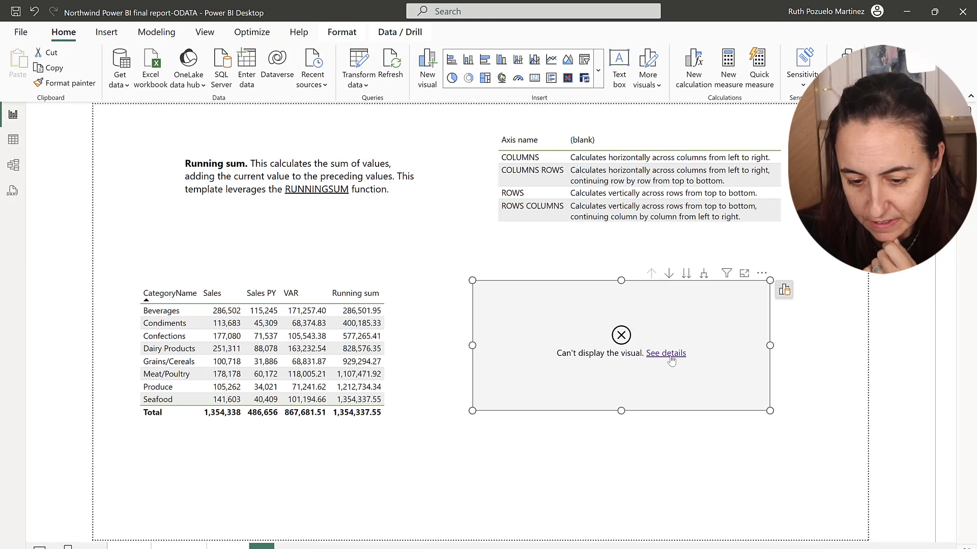
pyautogui.click(784, 289)
pyautogui.scroll(-5, 854, 467)
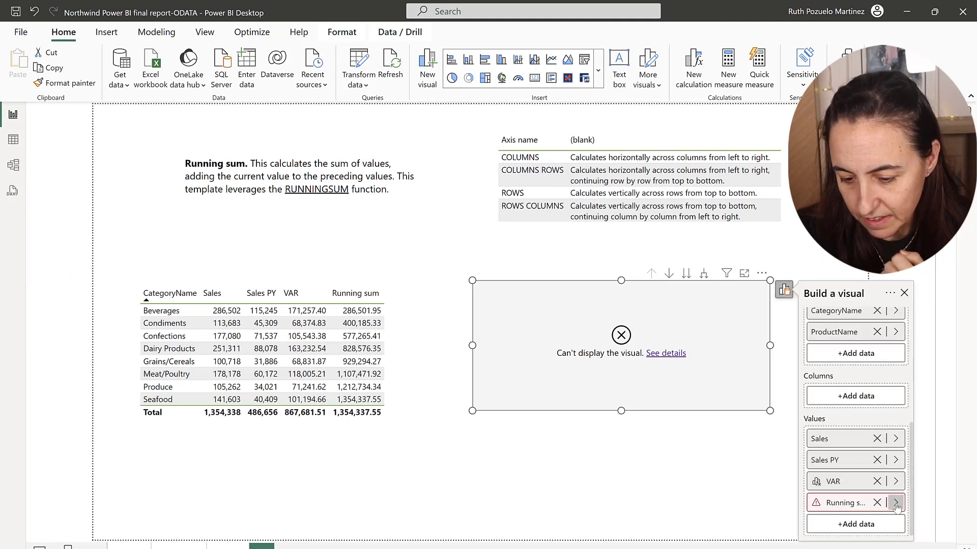
pyautogui.click(877, 503)
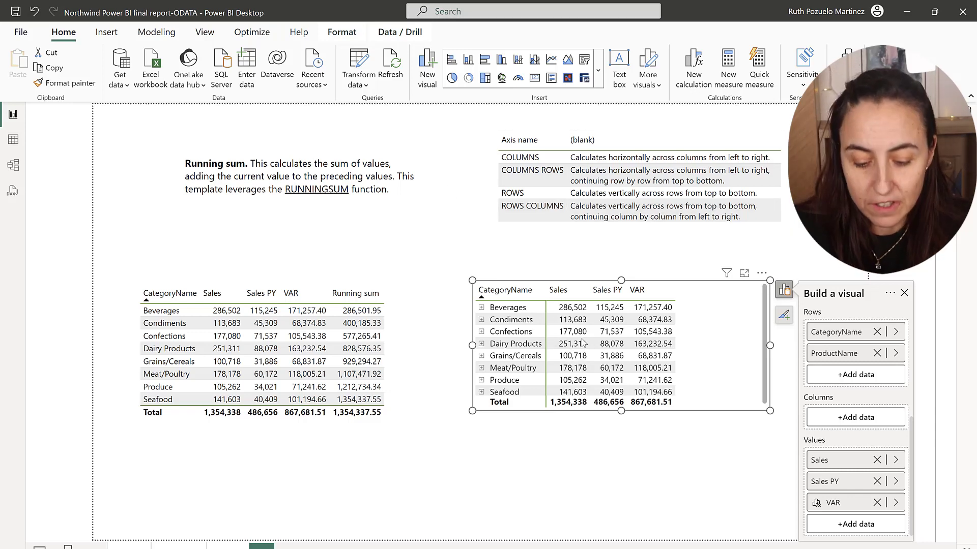
# Switch to the RUNNINGSUM reference page on Microsoft Learn to review its syntax and parameters.
pyautogui.hotkey('alt', 'Tab')
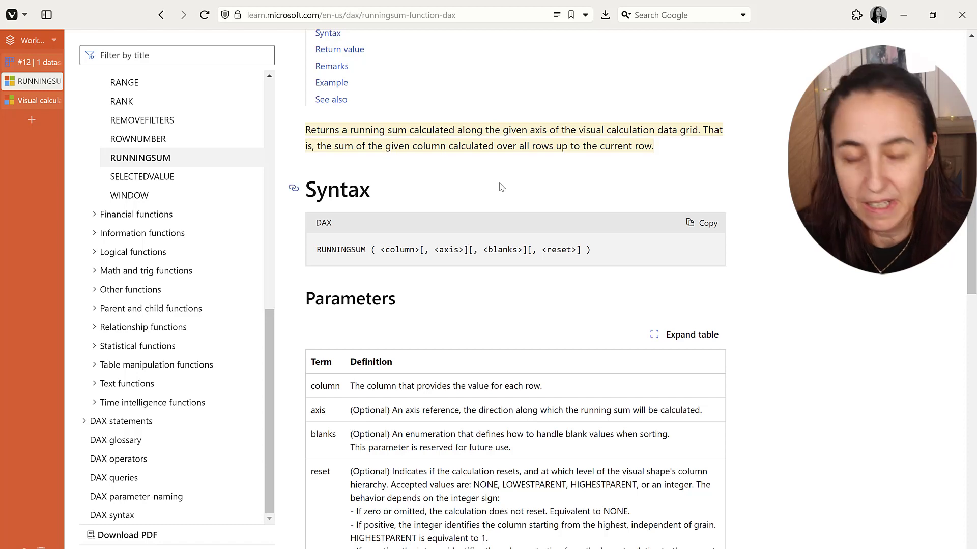
# Return to Power BI Desktop and deselect the visual to view the RS Rows, Col, ColRow and RowCol matrix.
pyautogui.hotkey('alt', 'Tab')
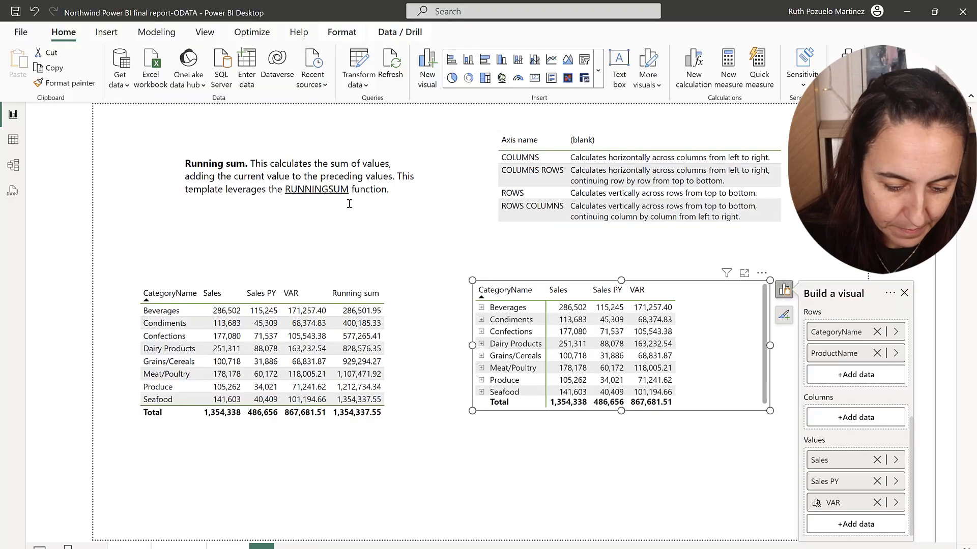
pyautogui.click(241, 504)
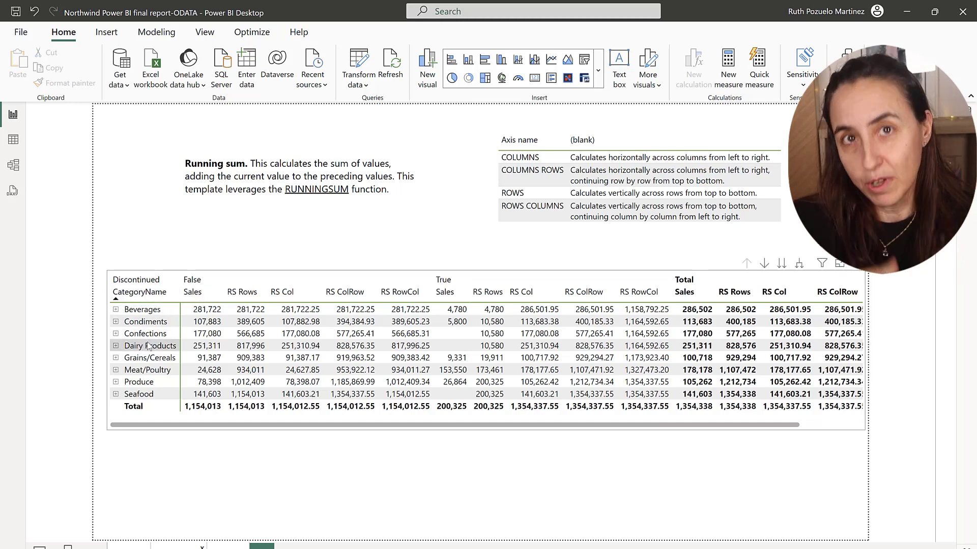
pyautogui.click(115, 311)
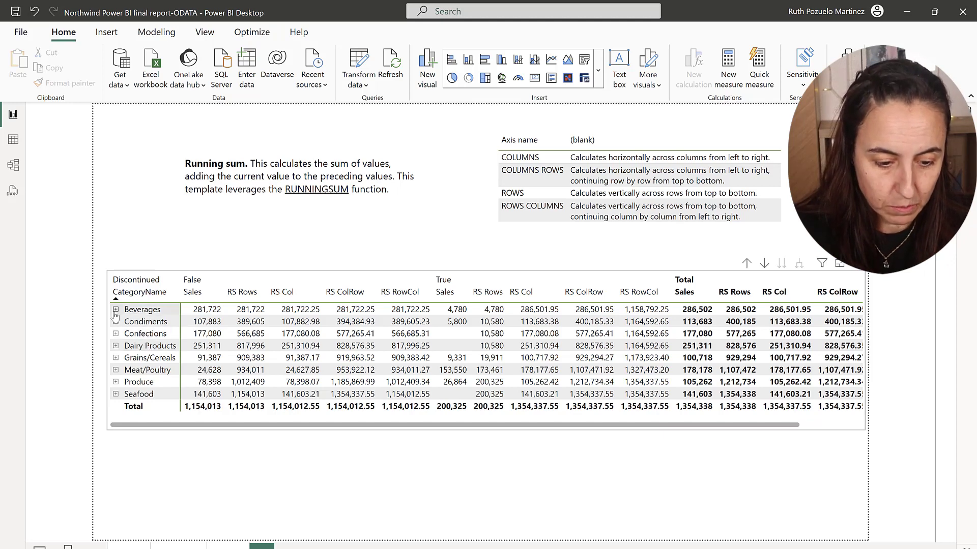
pyautogui.click(115, 310)
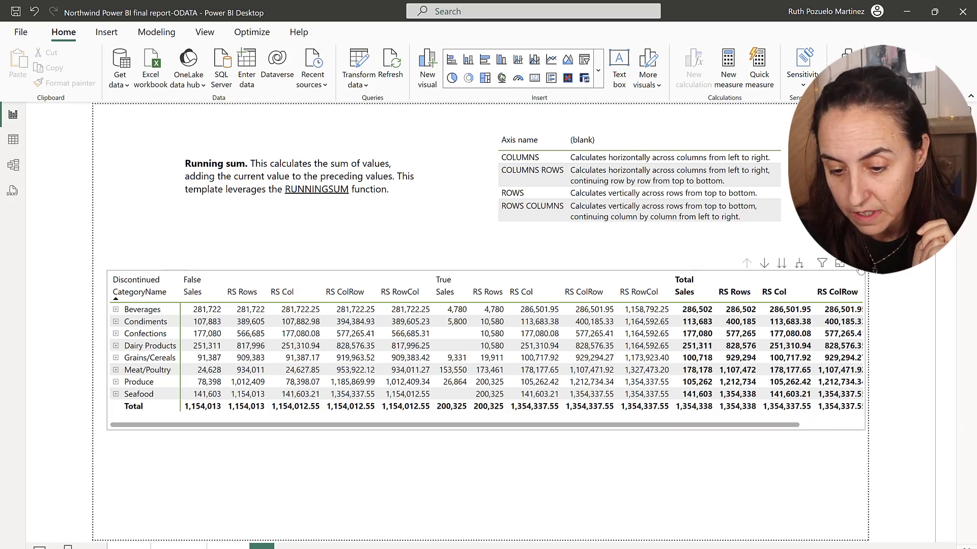
pyautogui.click(859, 270)
# Inspect the matrix's RS Col data as a table, then return to the report page.
pyautogui.click(834, 401)
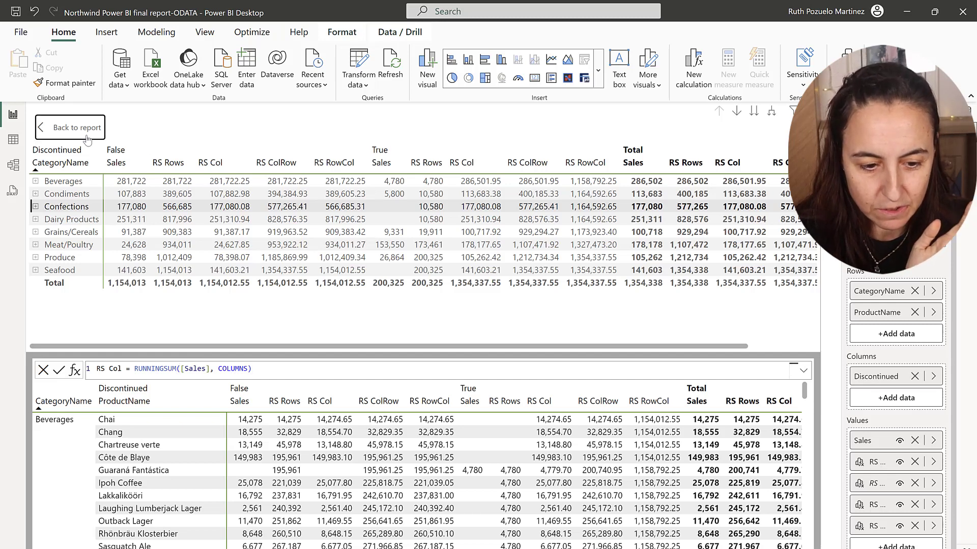
pyautogui.click(66, 127)
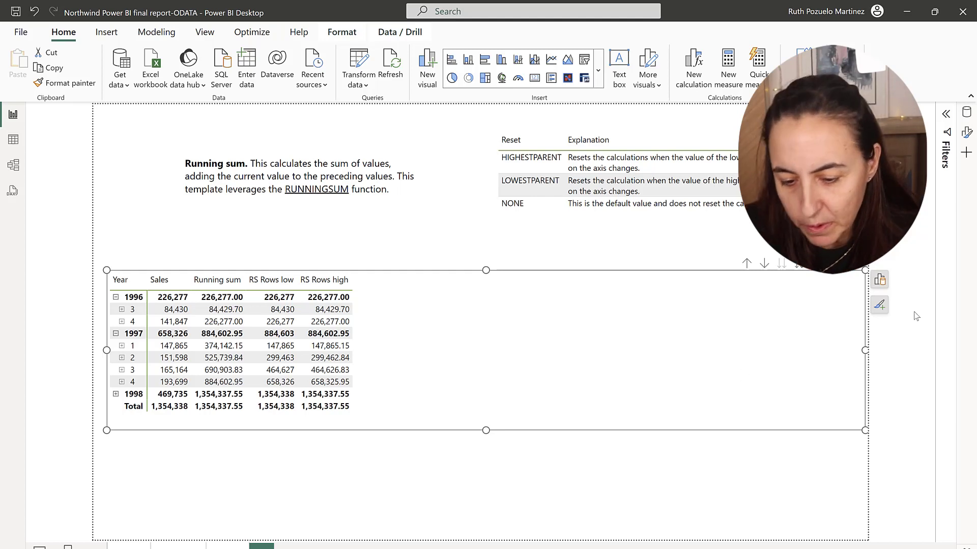
pyautogui.click(876, 281)
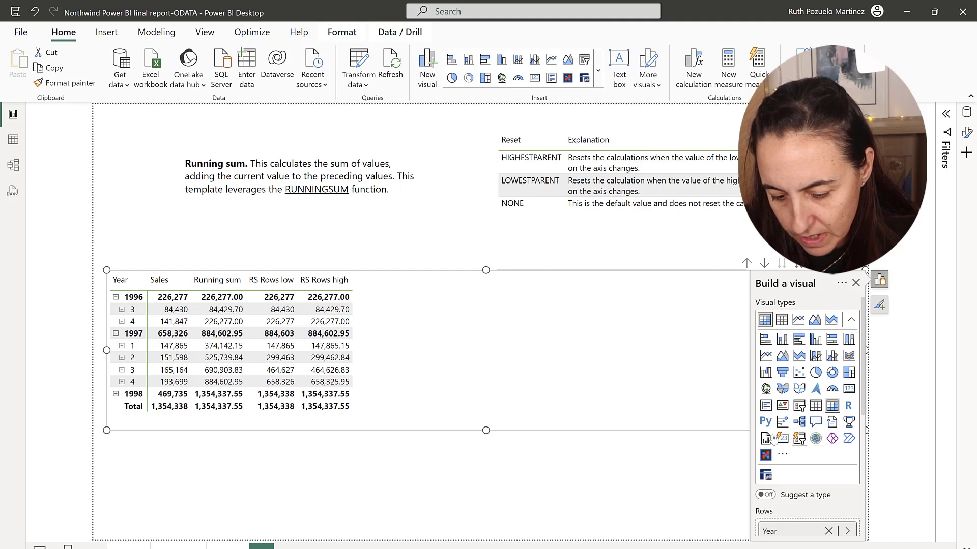
pyautogui.scroll(-5, 834, 458)
pyautogui.click(846, 484)
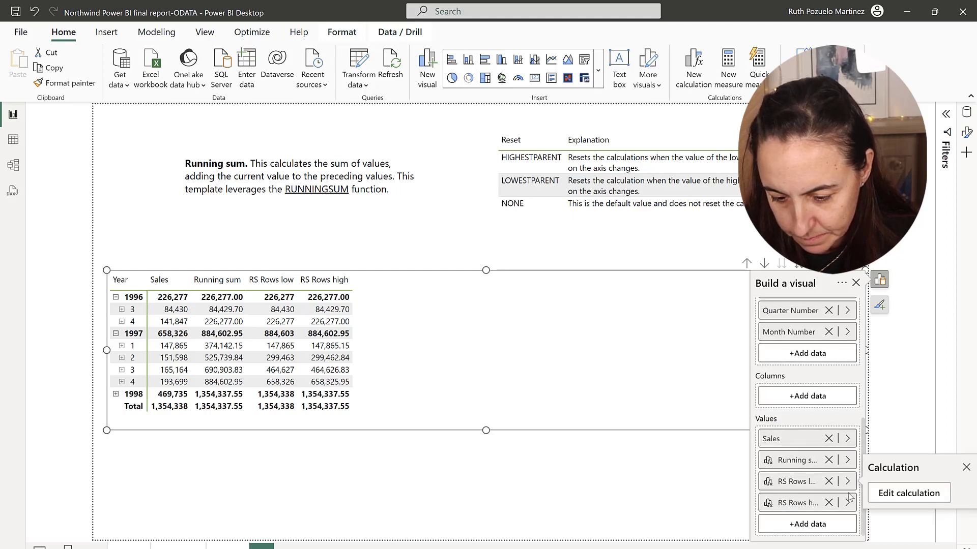
pyautogui.click(885, 493)
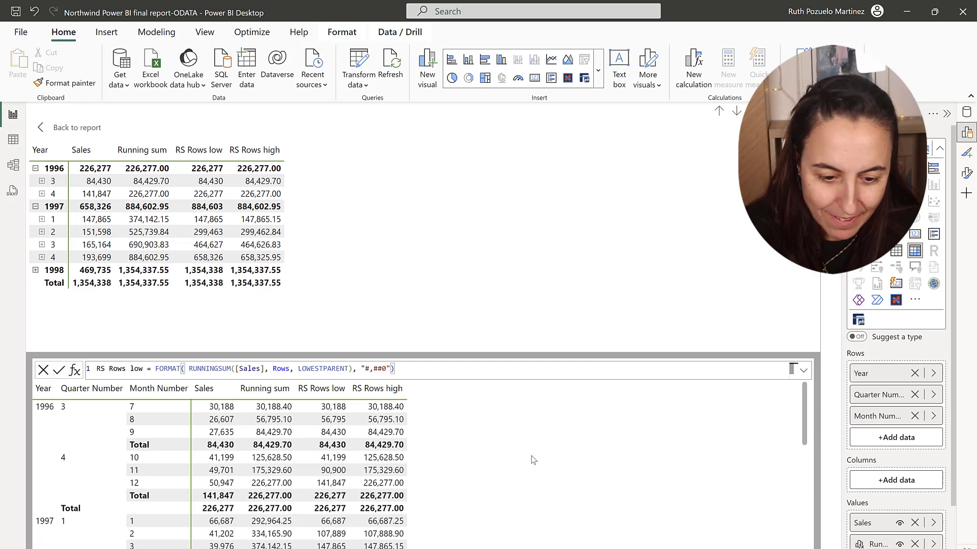
pyautogui.scroll(-3, 531, 456)
pyautogui.scroll(3, 531, 455)
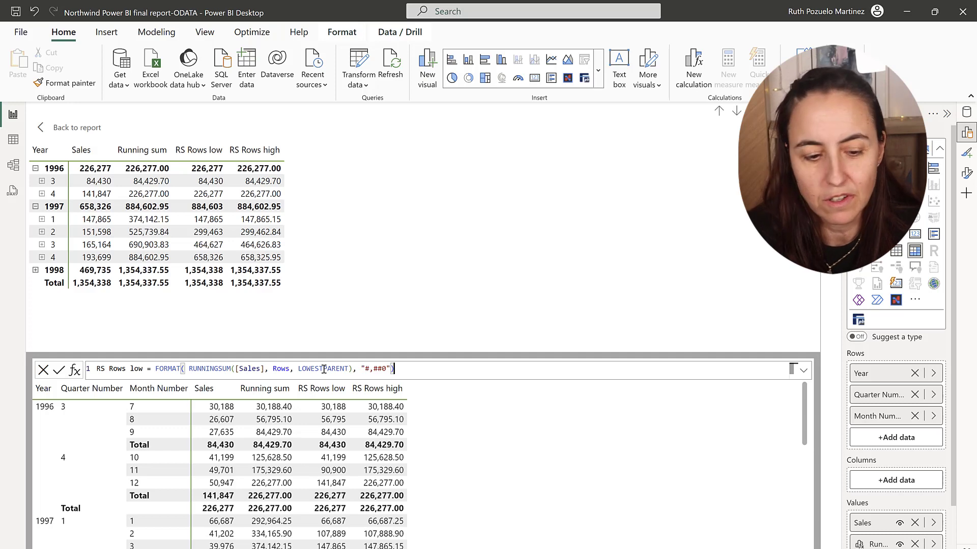
pyautogui.click(77, 128)
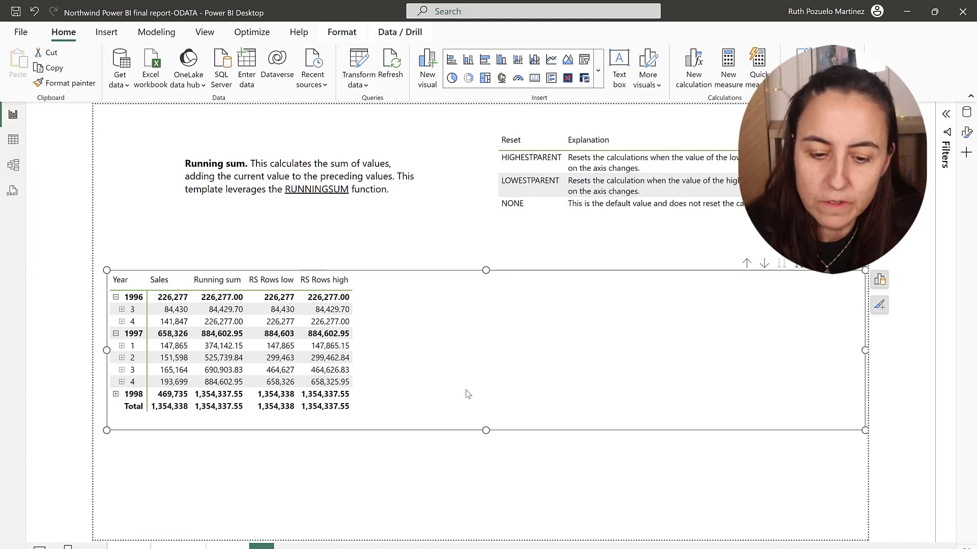
# Expand 1997 quarters 1 and 2 into months 1–6 and stretch the matrix taller to show all rows.
pyautogui.click(511, 143)
pyautogui.click(511, 144)
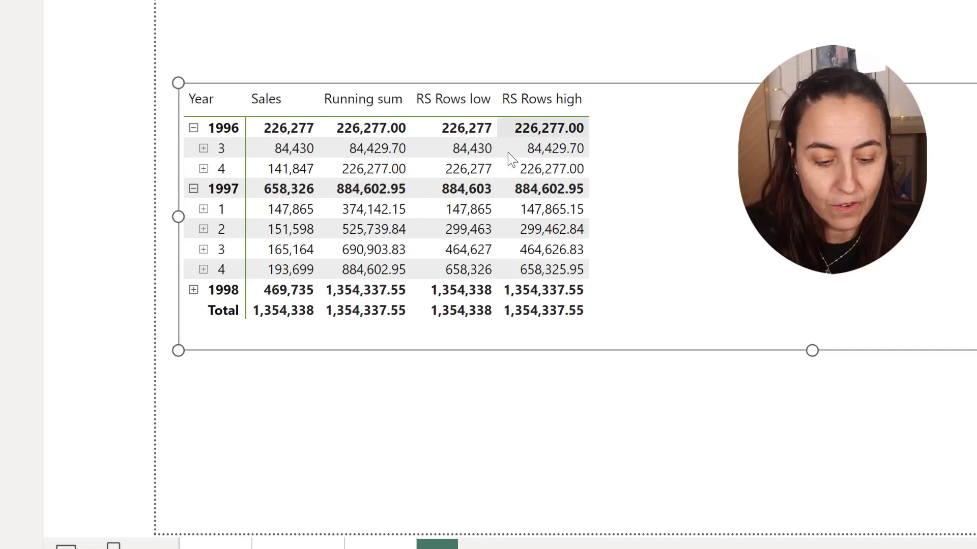
pyautogui.click(206, 215)
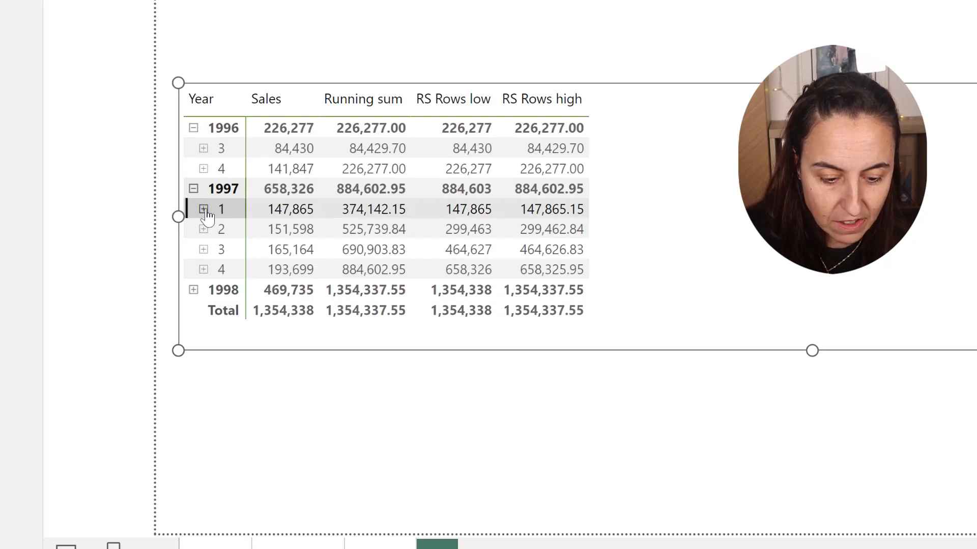
pyautogui.click(206, 210)
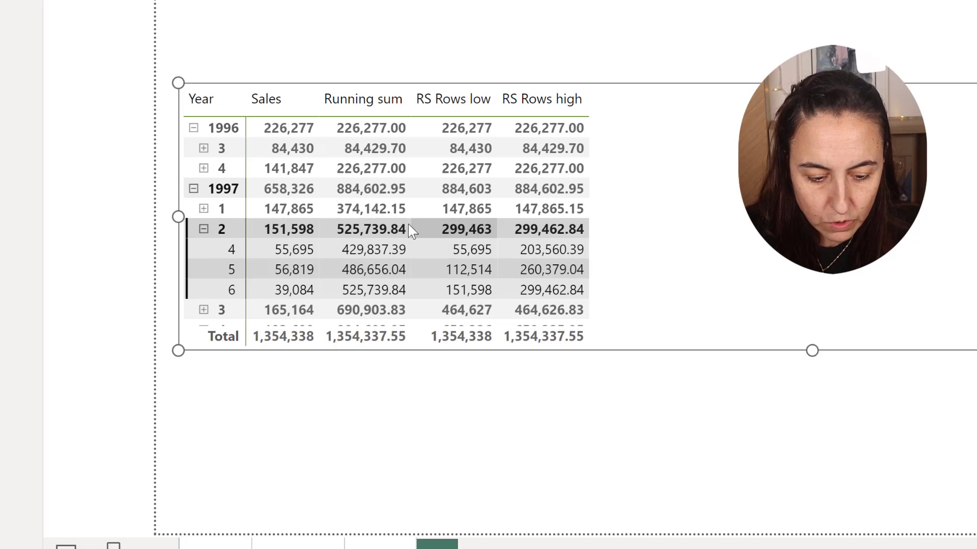
pyautogui.click(203, 210)
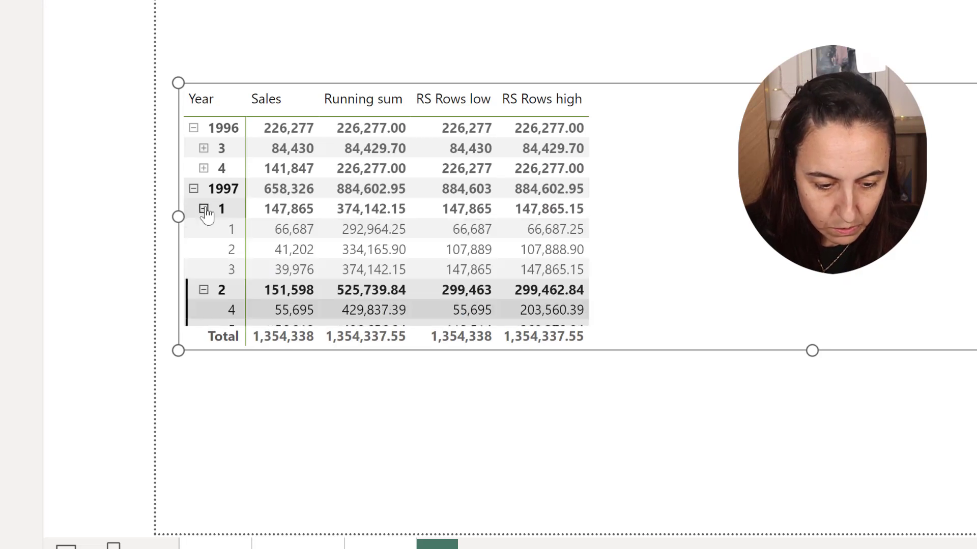
pyautogui.moveTo(812, 351); pyautogui.dragTo(784, 468)
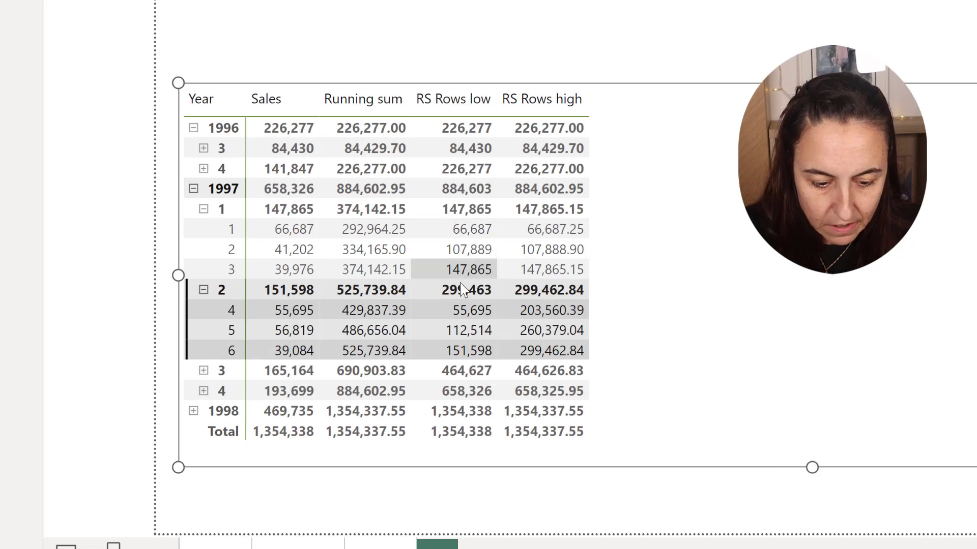